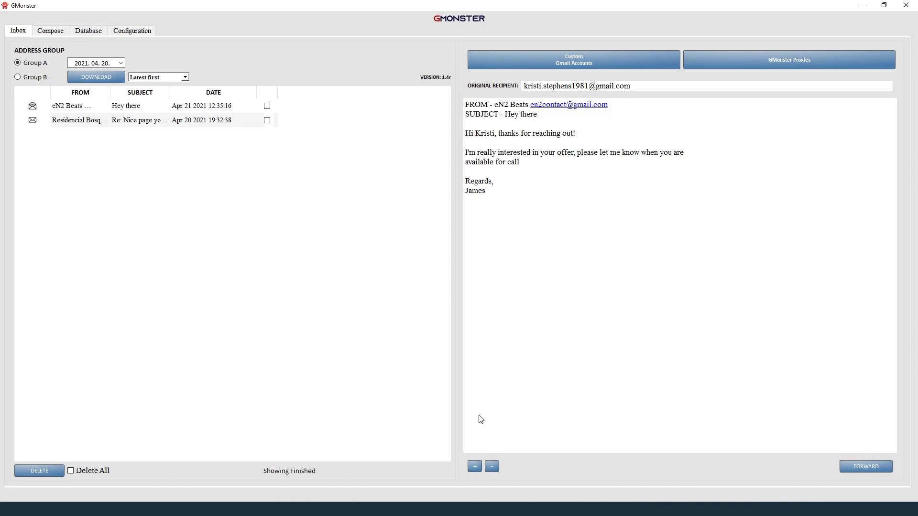
Step: Adjust the text size of the opened email, leaving it one level larger than at the start
left_click(476, 466)
left_click(476, 467)
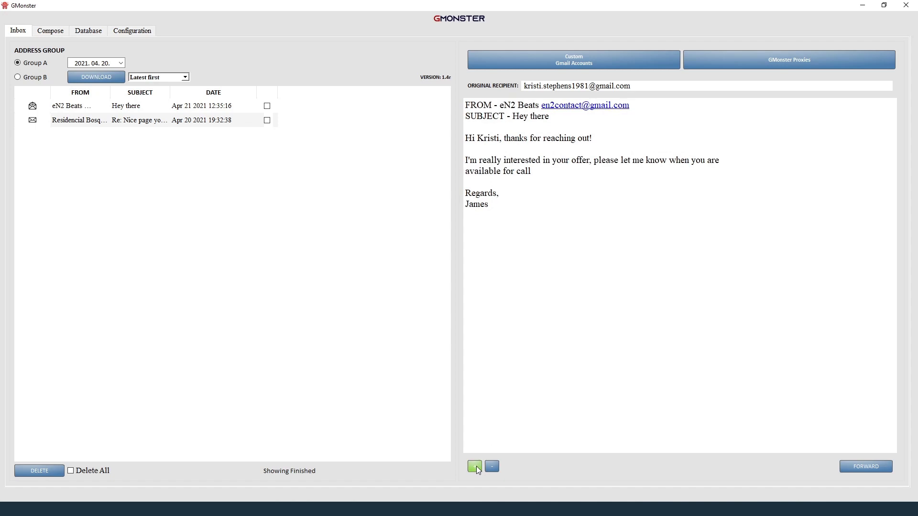
left_click(476, 466)
left_click(476, 466)
left_click(491, 468)
left_click(492, 467)
Step: Check the available sort orders for the downloaded emails, keeping Latest first
left_click(186, 77)
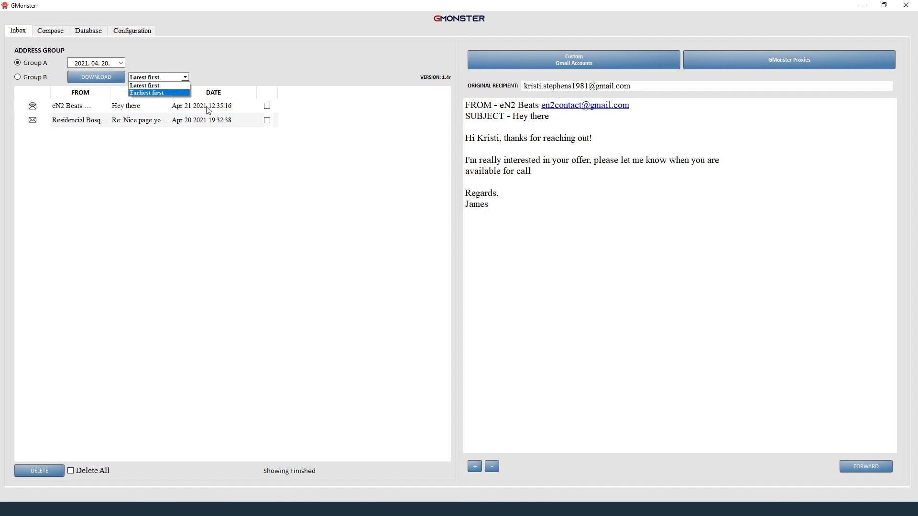
left_click(235, 40)
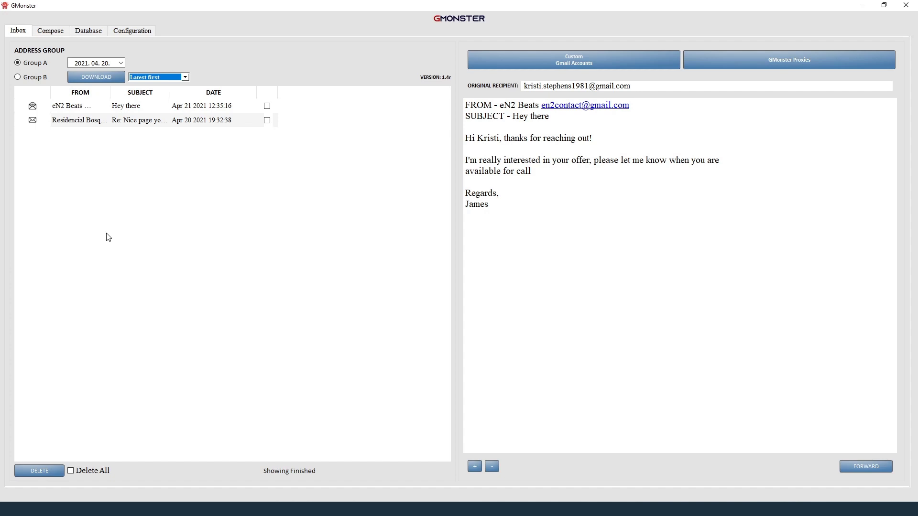
Step: Open the email composer and enlarge the text of the outreach message body
left_click(50, 30)
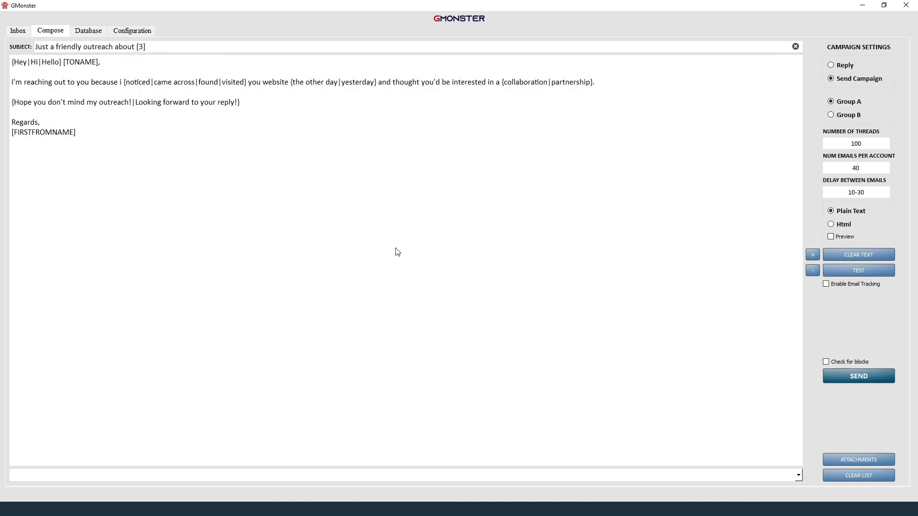
left_click(812, 254)
left_click(812, 253)
left_click(812, 254)
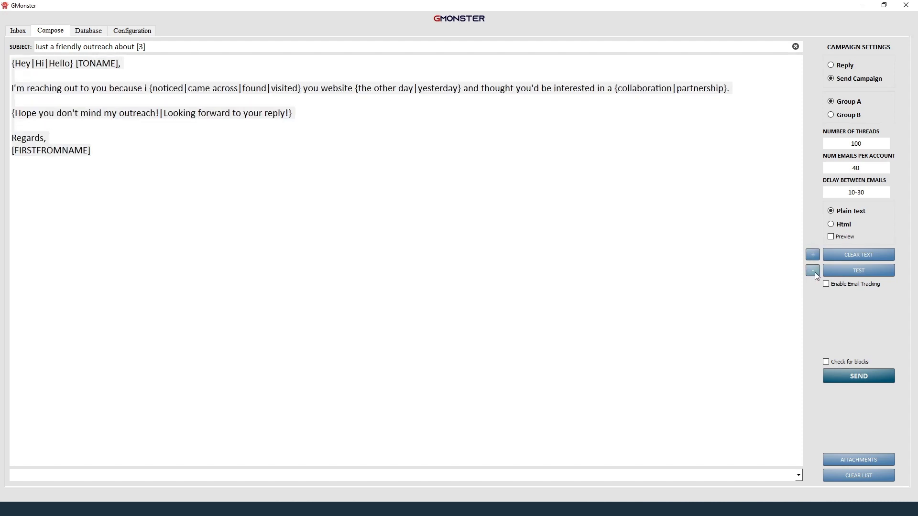
left_click(815, 273)
left_click(815, 272)
left_click(813, 255)
left_click(812, 255)
Step: Set the campaign type to Reply and review the original message in the inbox before returning to the composer
left_click(831, 67)
left_click(11, 31)
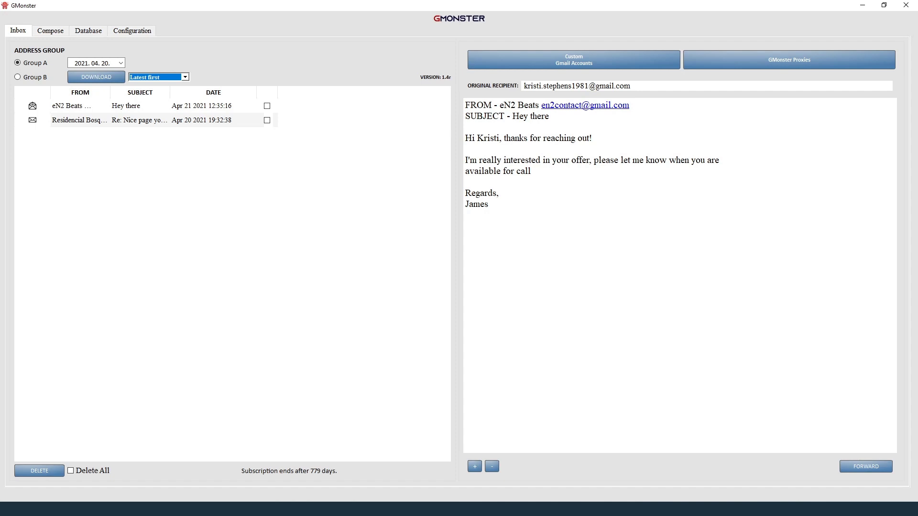
key("ctrl+Tab")
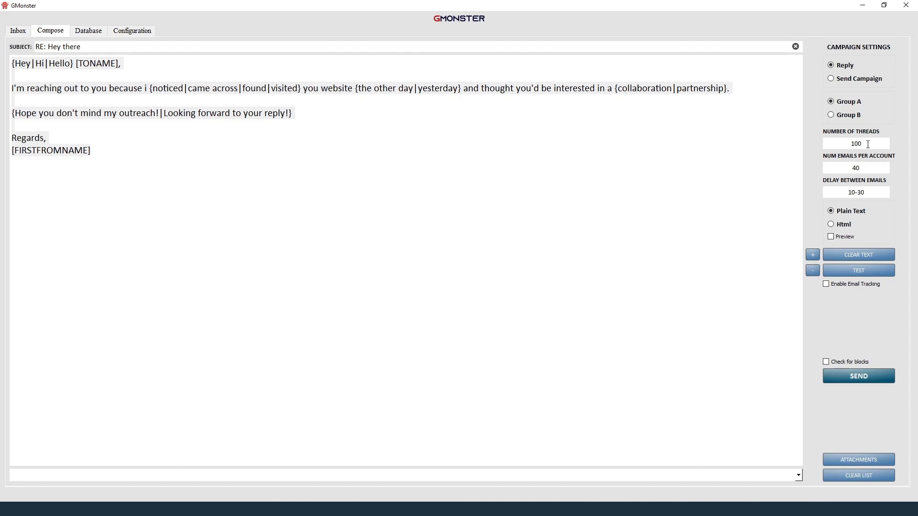
Step: Set the delay between emails to 1550-1700 and preview the message in Html format
left_click_drag(869, 144, 841, 144)
left_click(832, 227)
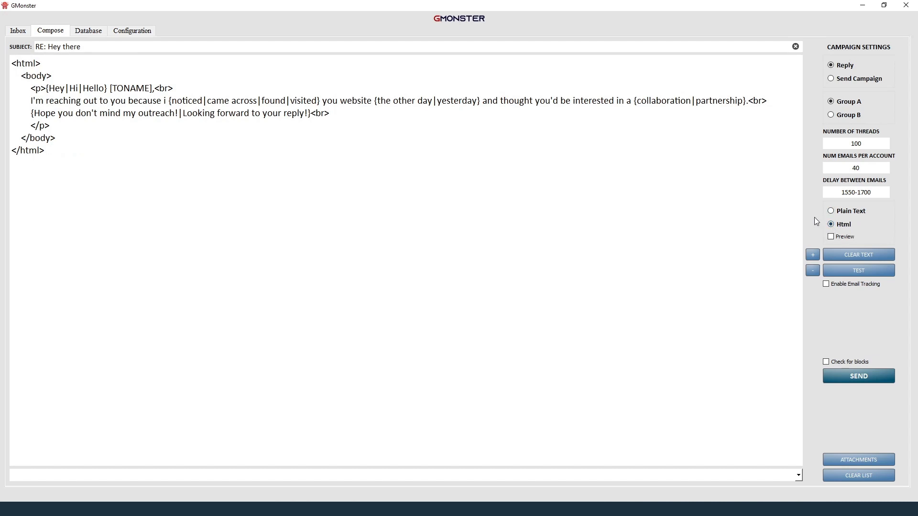
left_click(832, 238)
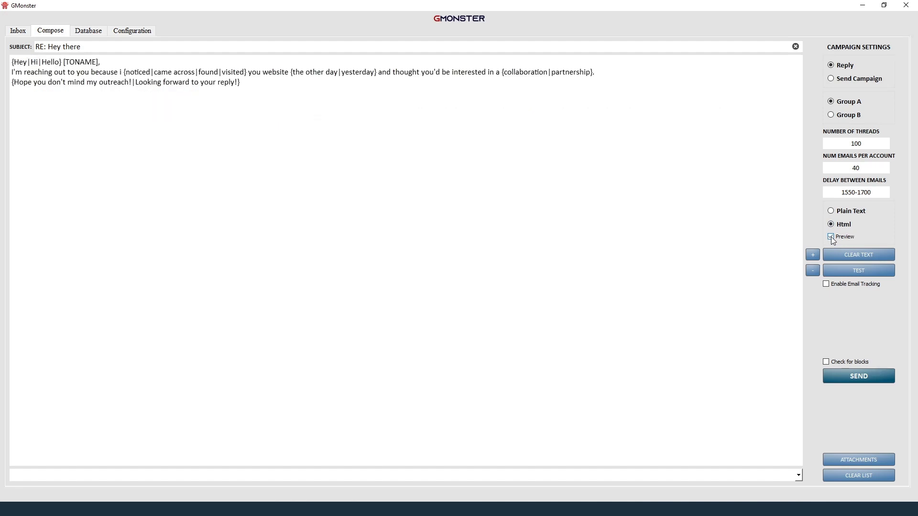
left_click(832, 238)
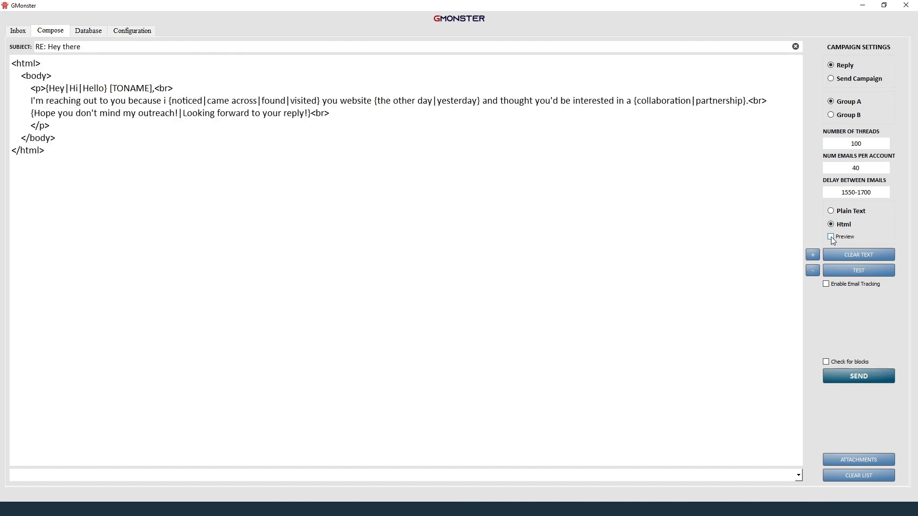
left_click(834, 242)
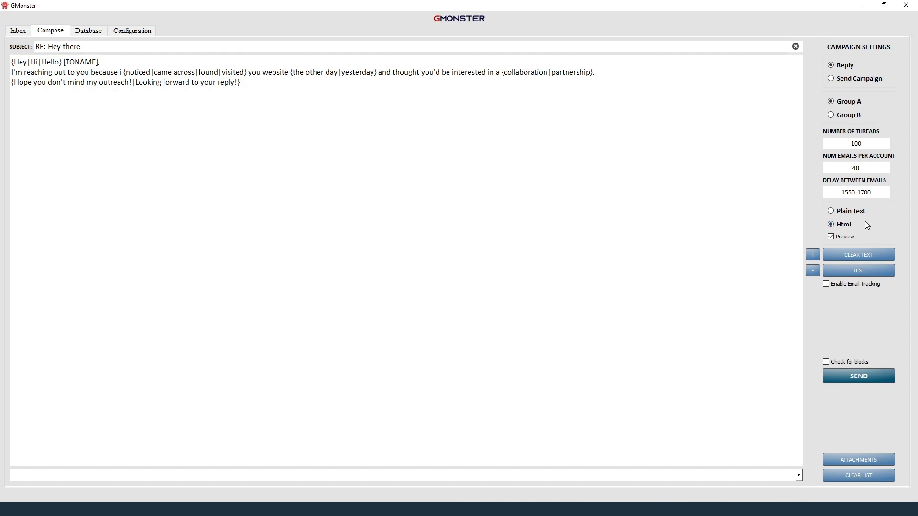
left_click(833, 236)
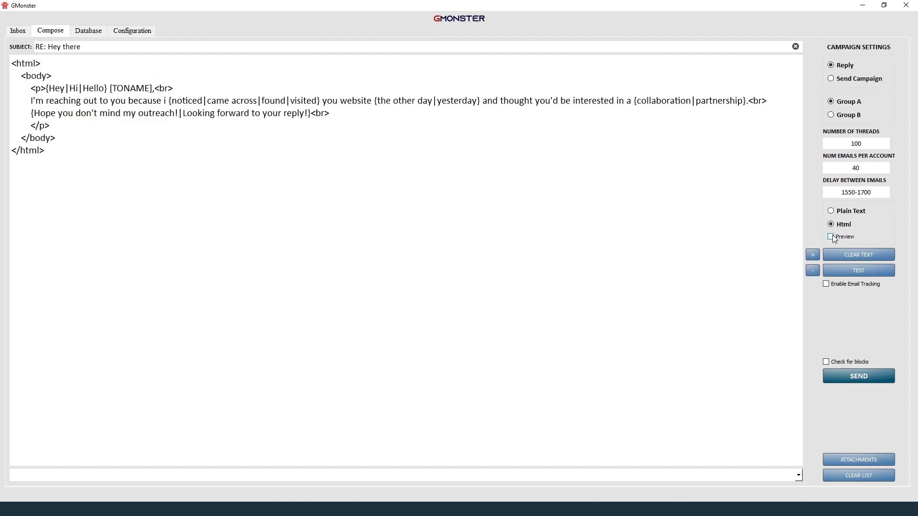
Step: Switch the message to Plain Text and delete the two paragraphs between the greeting and the sign-off
left_click(832, 211)
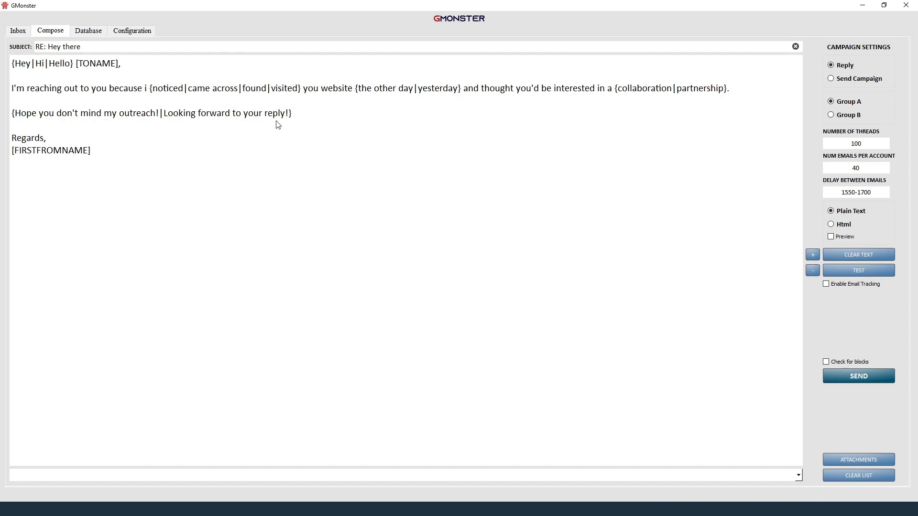
left_click_drag(308, 118, 12, 92)
key("BackSpace")
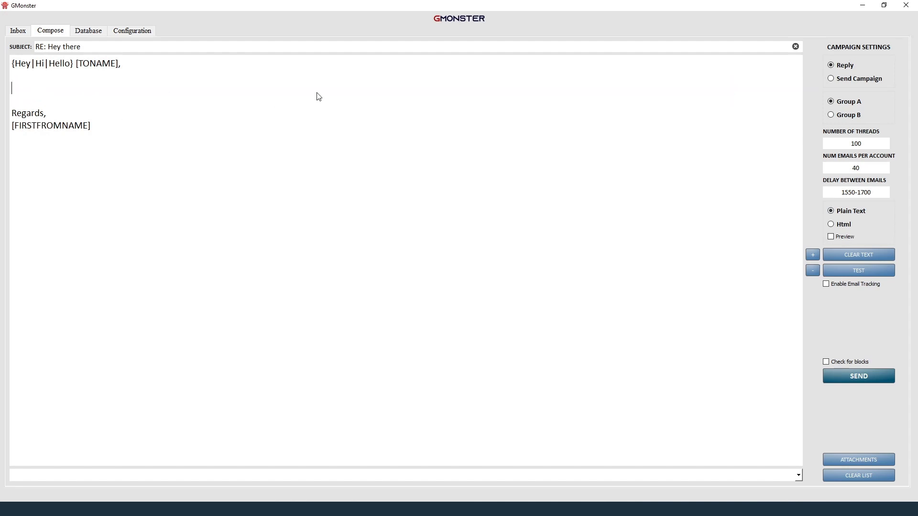
Step: Compare the Html and Plain Text versions of the message and leave the format on Html
left_click(831, 225)
left_click(832, 213)
left_click(832, 224)
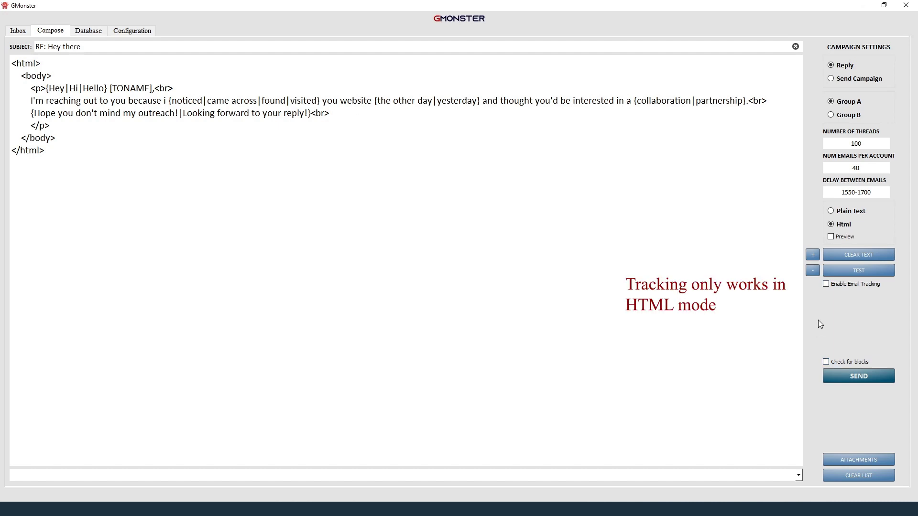
Step: Enable email tracking and open the Campaign Name field in the email tracking configuration
left_click(826, 285)
left_click(134, 34)
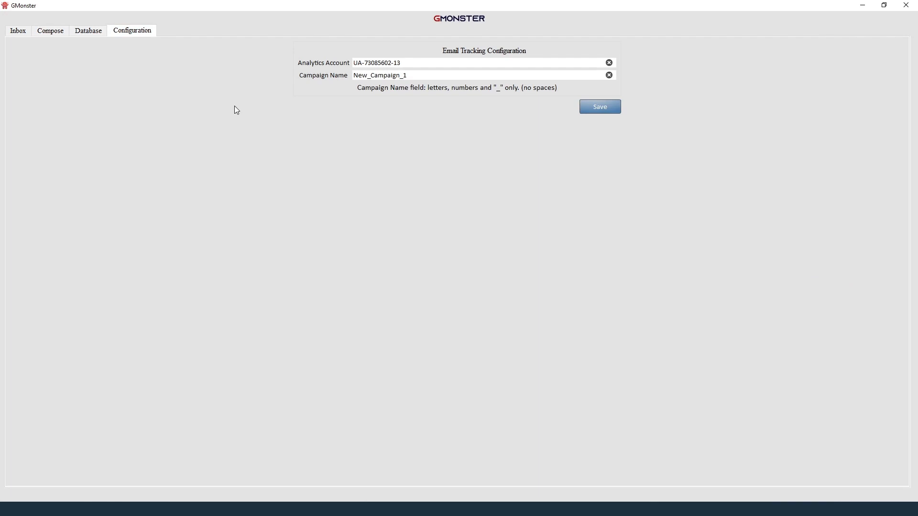
left_click(390, 77)
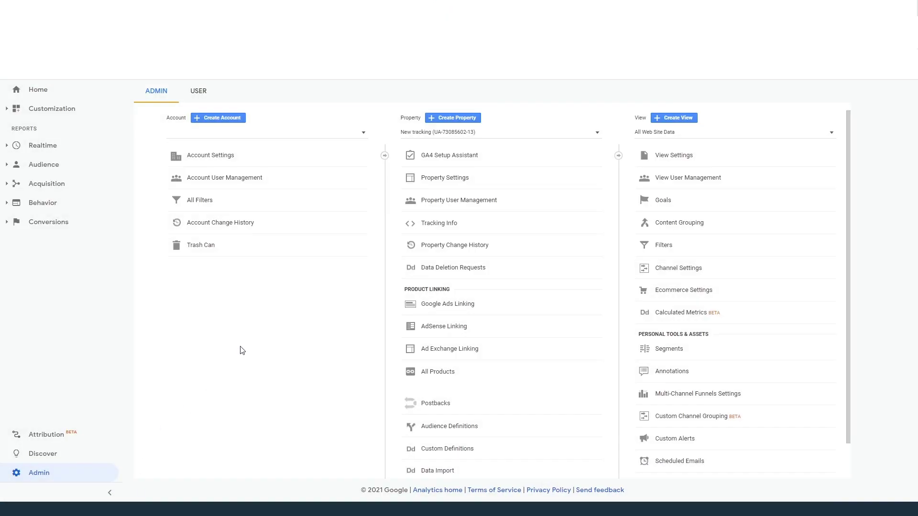
Step: In Google Analytics, start a new property with the advanced Universal Analytics option enabled and choose to create a Universal Analytics property only
left_click(457, 119)
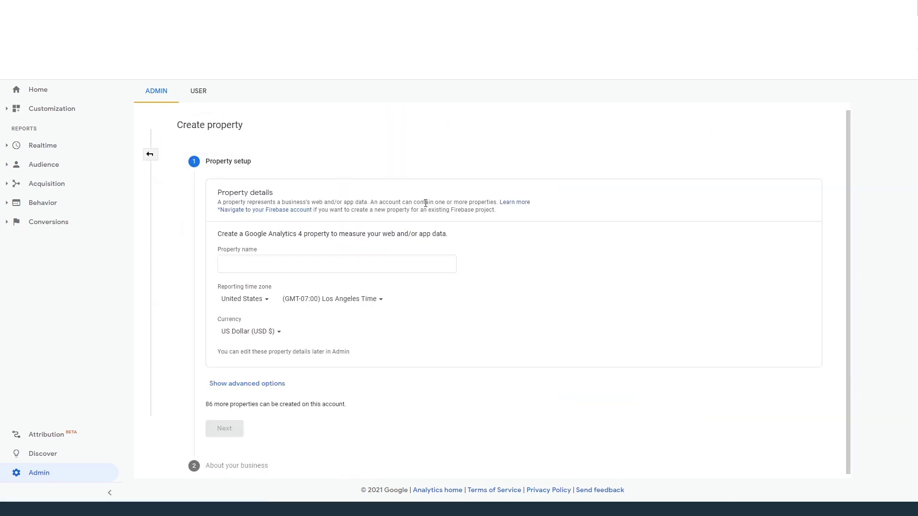
left_click(273, 383)
scroll(324, 345, "down", 2)
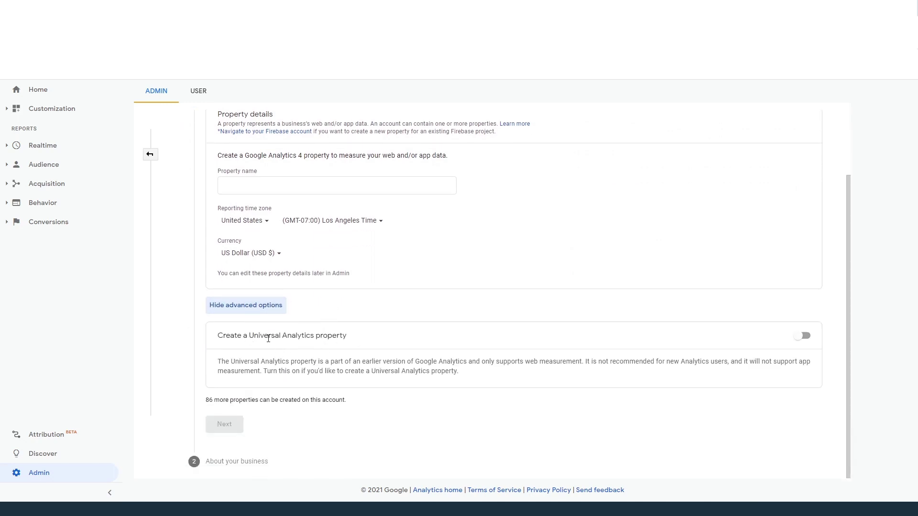
left_click(803, 337)
scroll(723, 305, "down", 3)
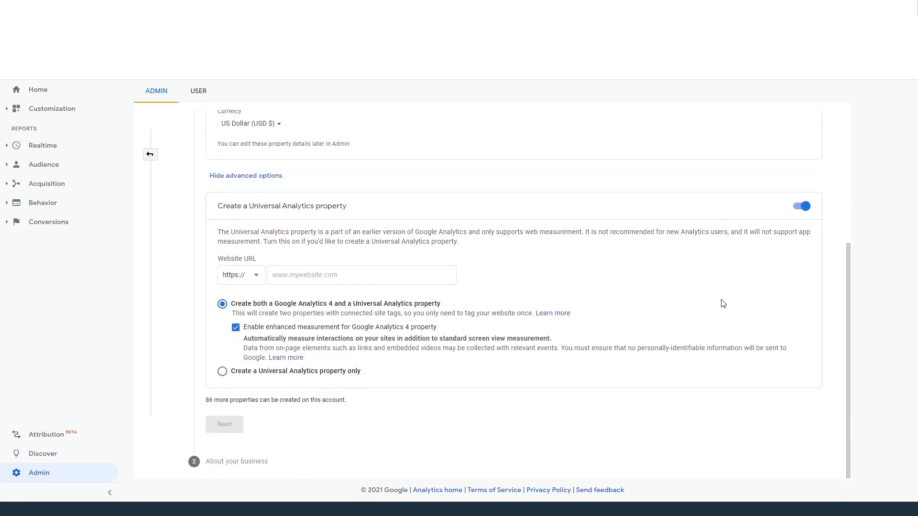
left_click(398, 273)
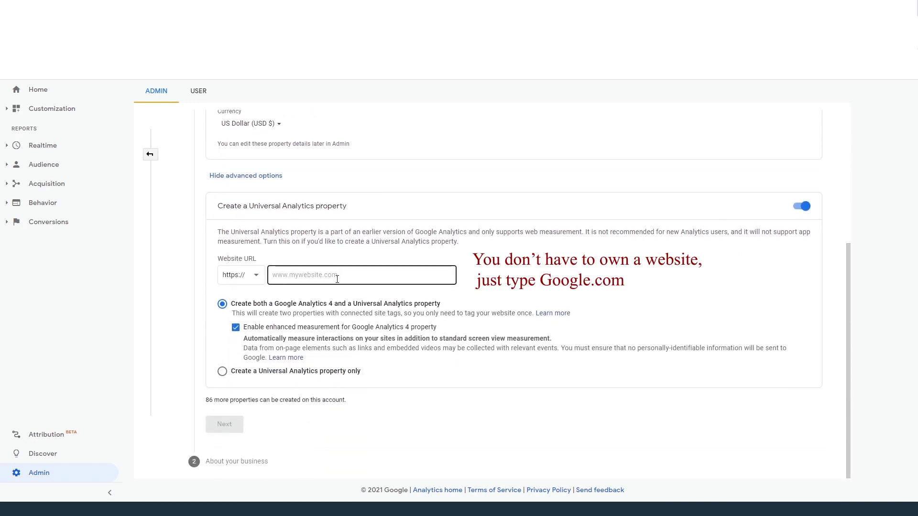
left_click(222, 374)
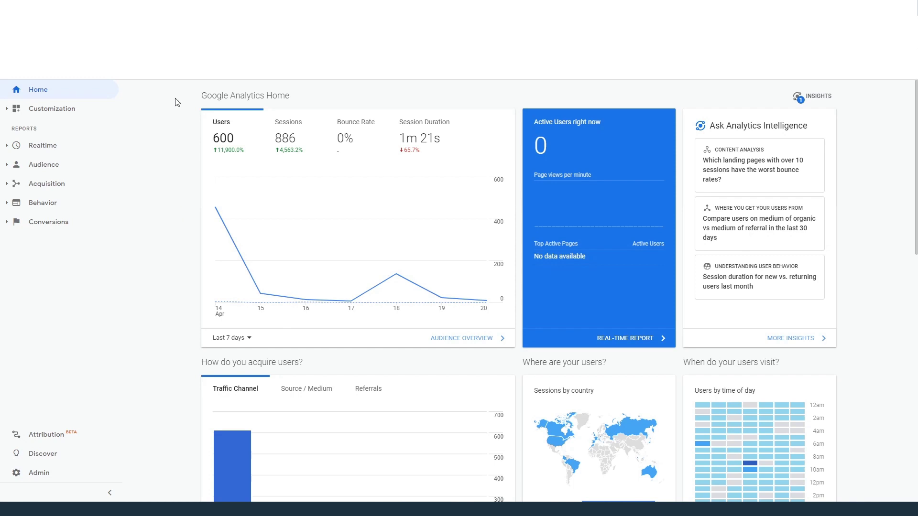
left_click(172, 76)
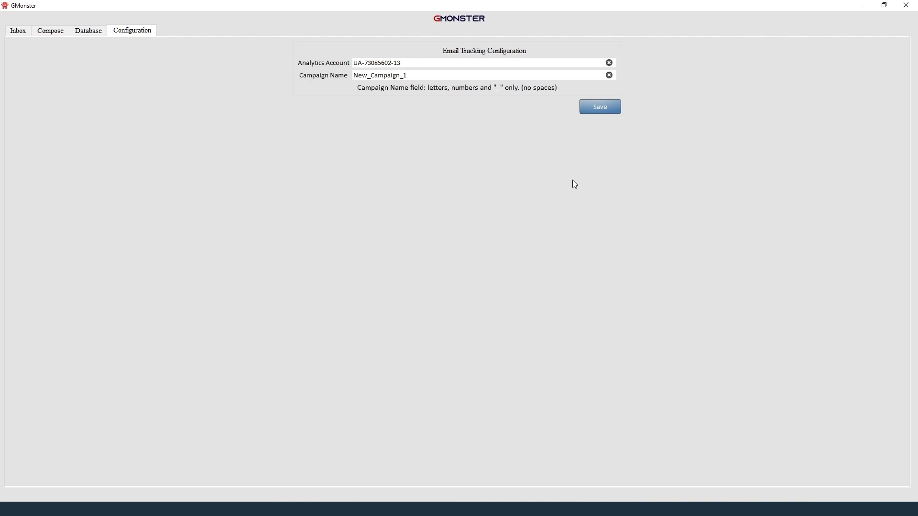
left_click(60, 34)
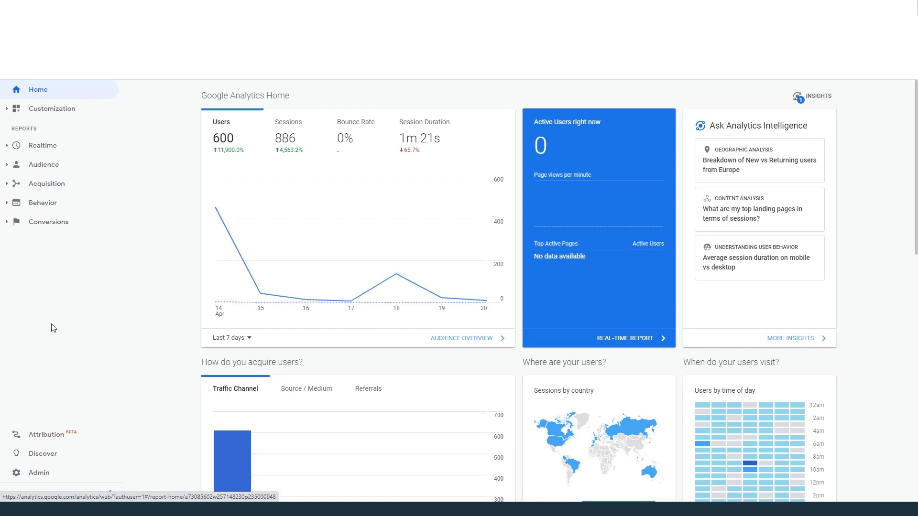
Step: Open the Google Analytics report on event pages under Behavior and drill into the page /email%2NewTestCampaign
left_click(42, 203)
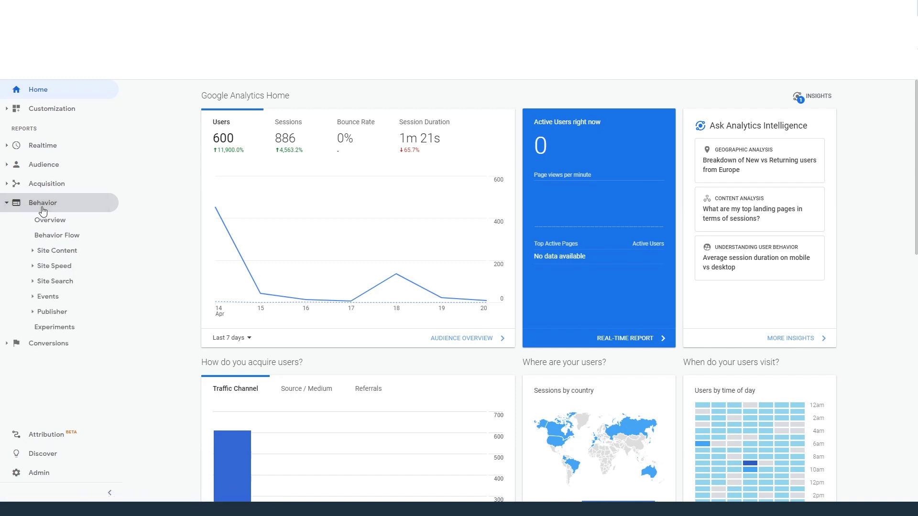
left_click(57, 299)
left_click(54, 343)
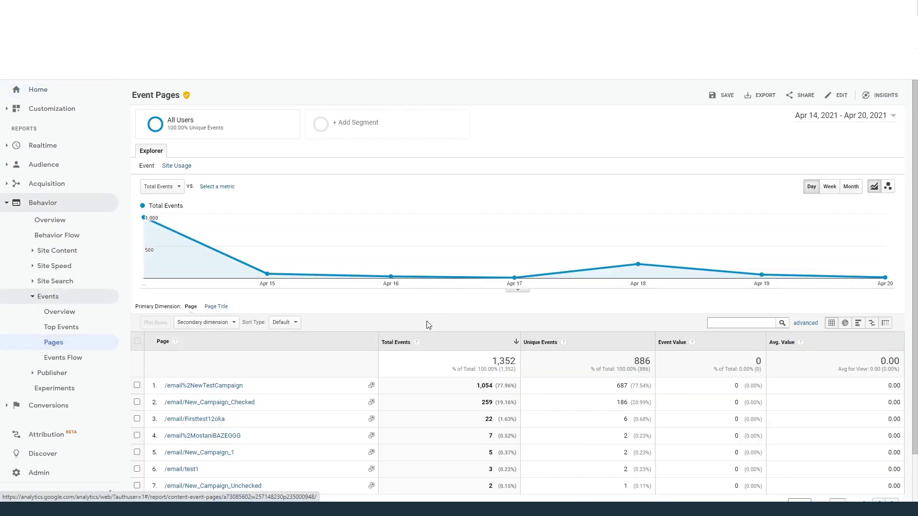
scroll(440, 320, "down", 1)
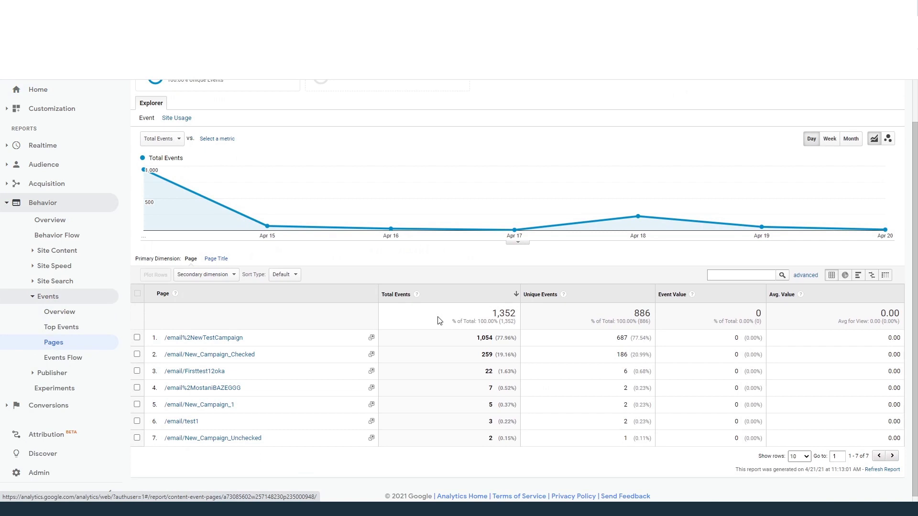
left_click(228, 339)
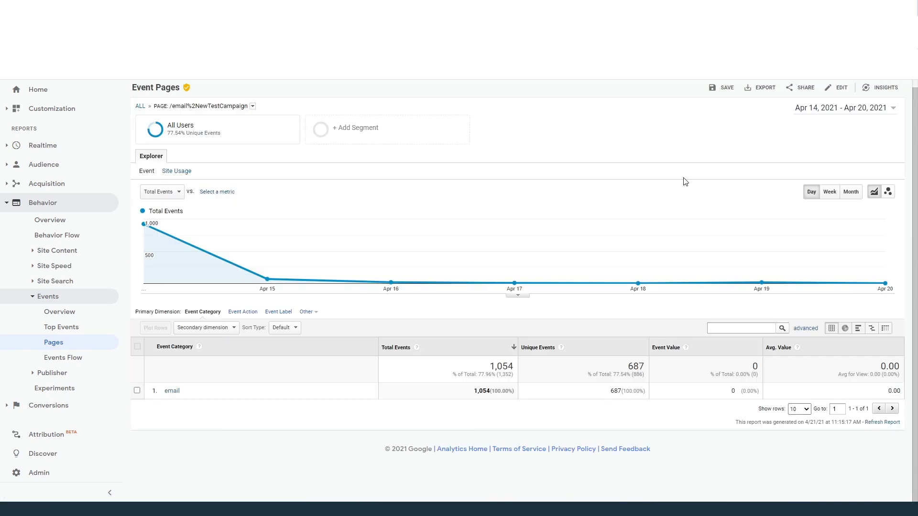
Step: Set the event report's date range to Apr 1, 2021 - Apr 20, 2021
left_click(883, 111)
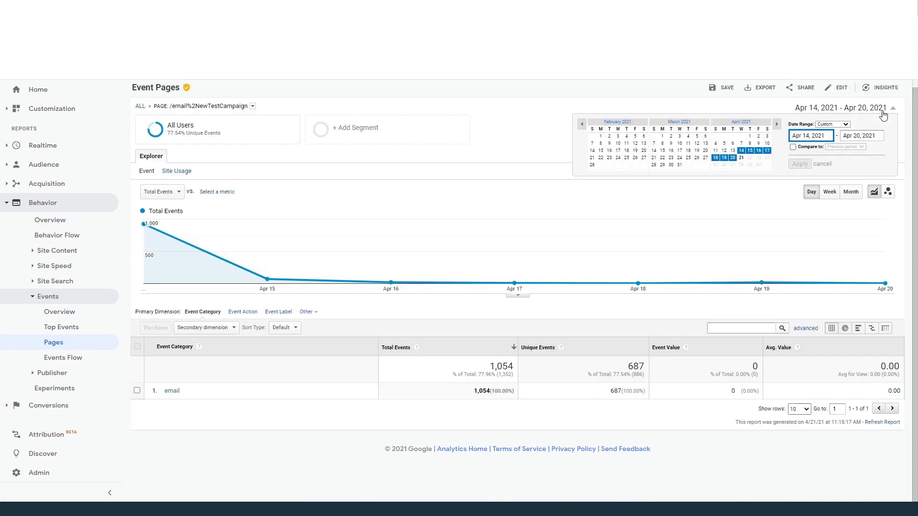
left_click(752, 137)
left_click(794, 164)
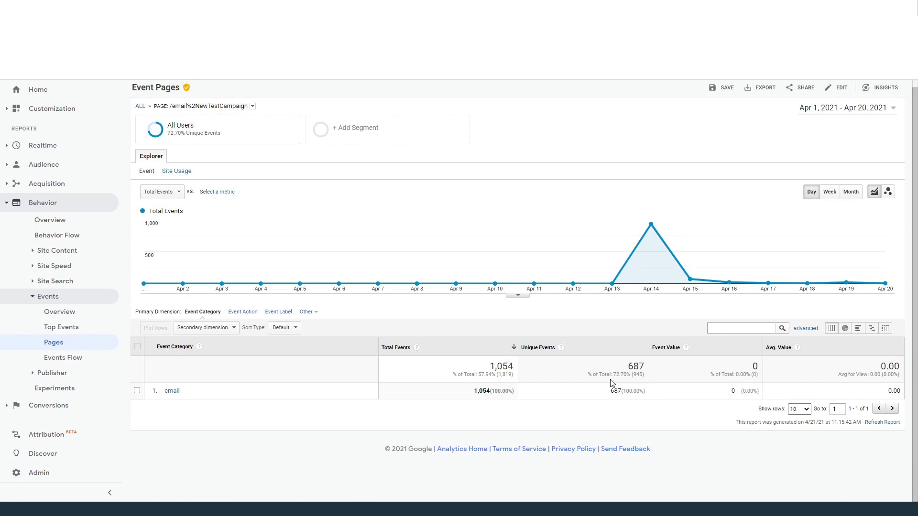
Step: Edit the report as a custom report and remove the Event Value and Avg. Value metrics from the Event group
left_click(838, 89)
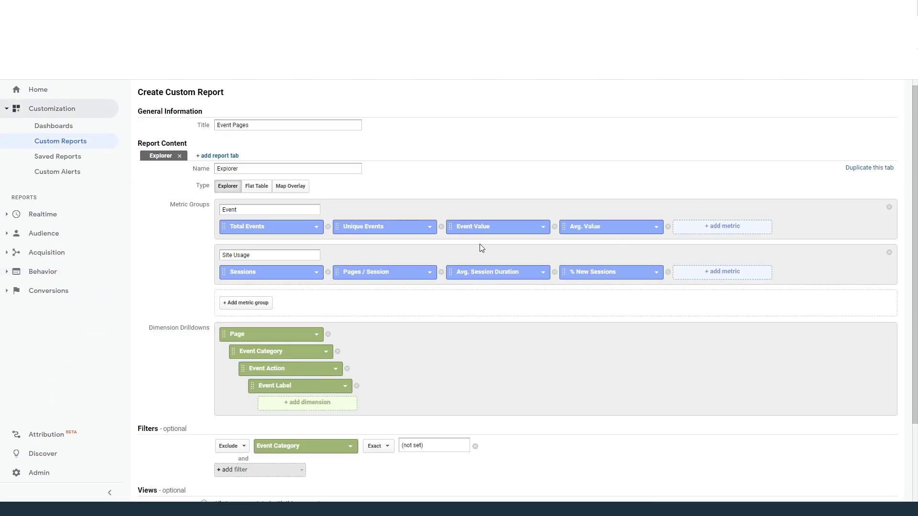
left_click(555, 226)
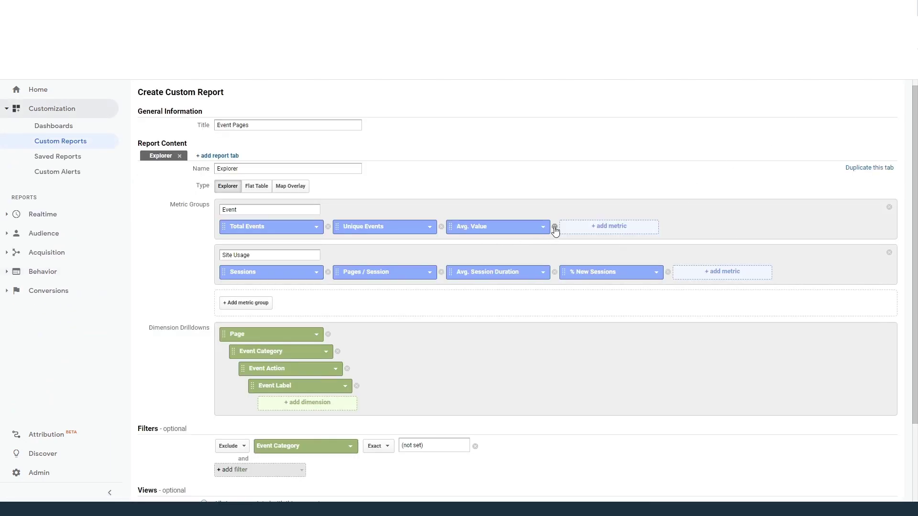
left_click(555, 227)
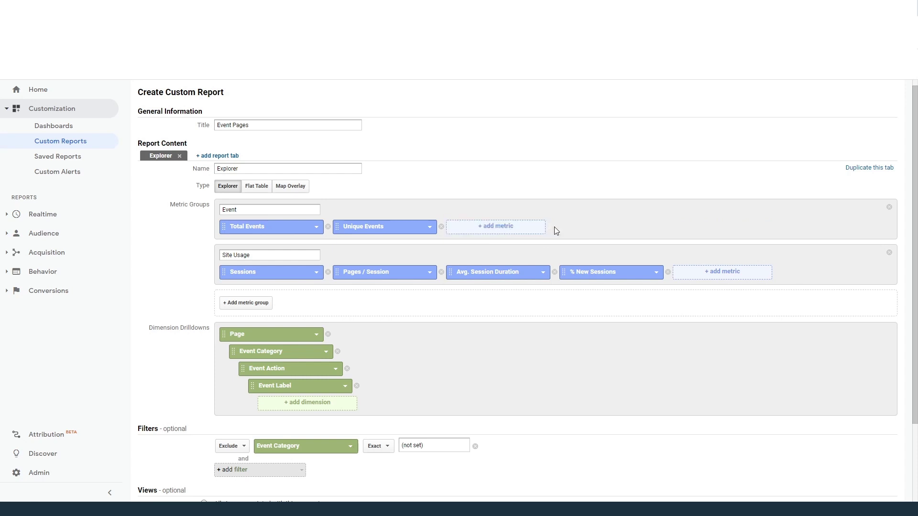
Step: Save the custom report with the Users metric added to the Event group, and drill into the page /email%2NewTestCampaign
left_click(493, 229)
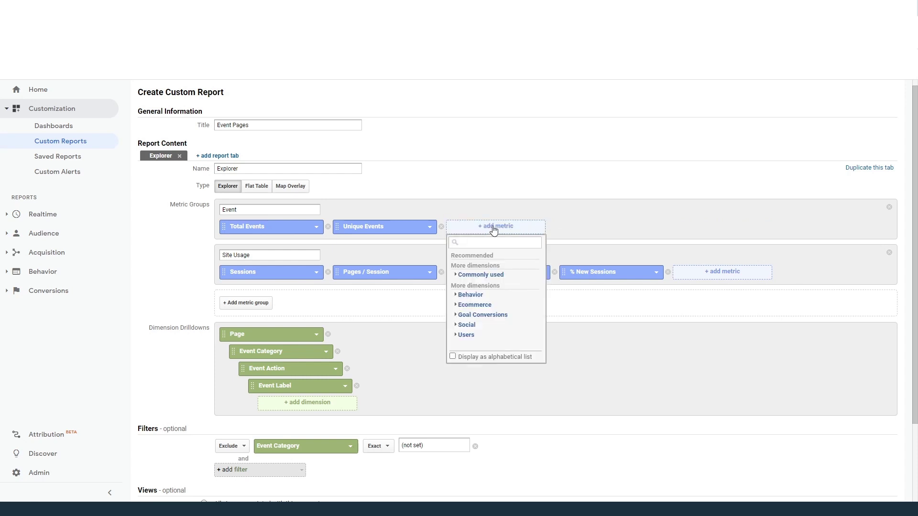
type("users")
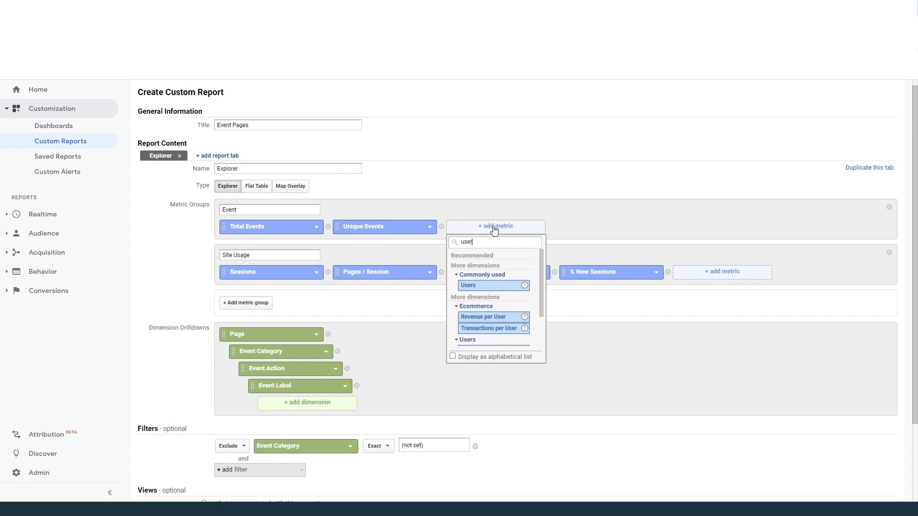
left_click(480, 286)
scroll(481, 288, "down", 3)
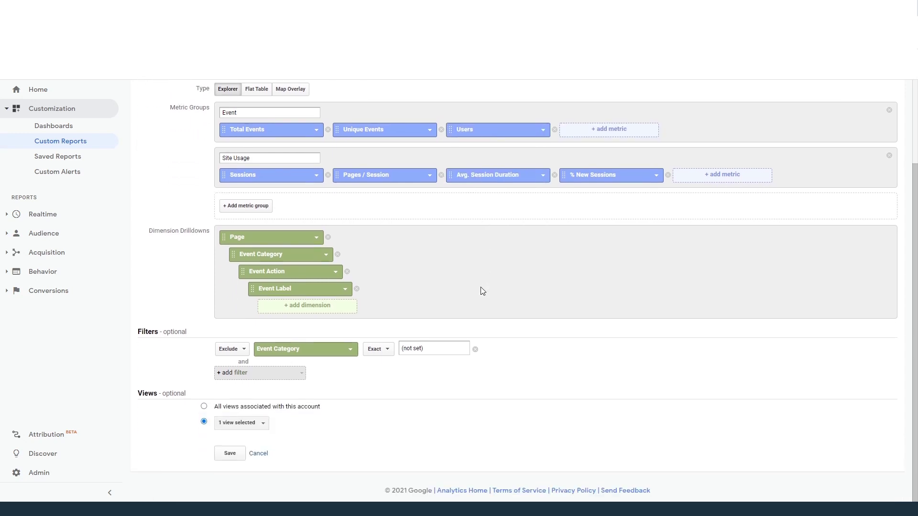
left_click(231, 453)
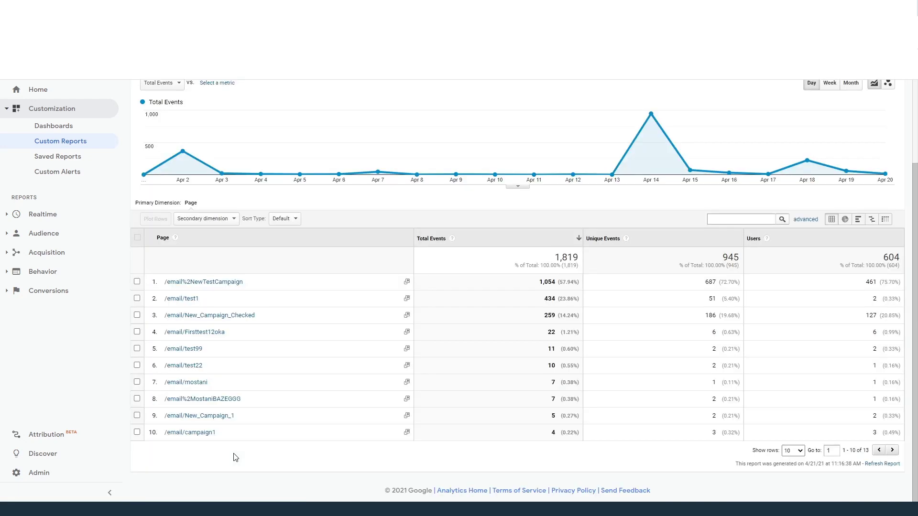
left_click(226, 282)
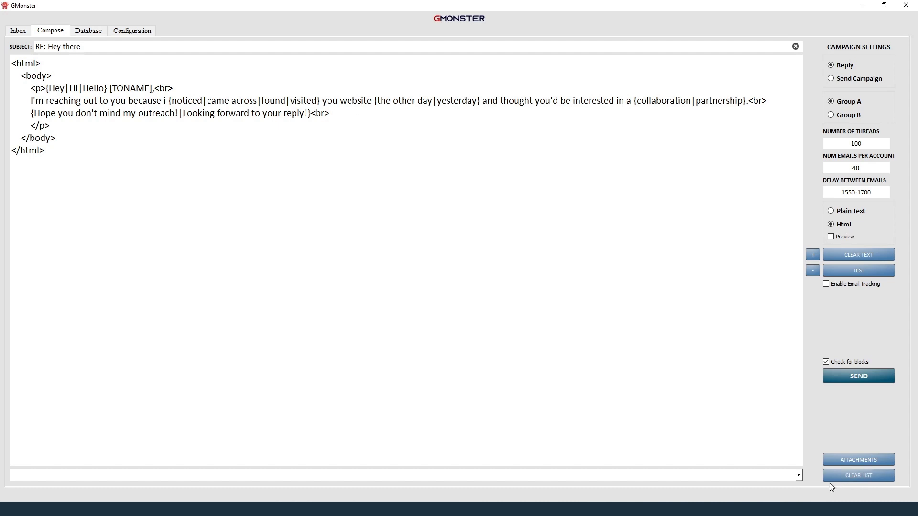
Step: In GMonster, check the campaign composer's attachment list and view the Group A accounts in the database
left_click(800, 476)
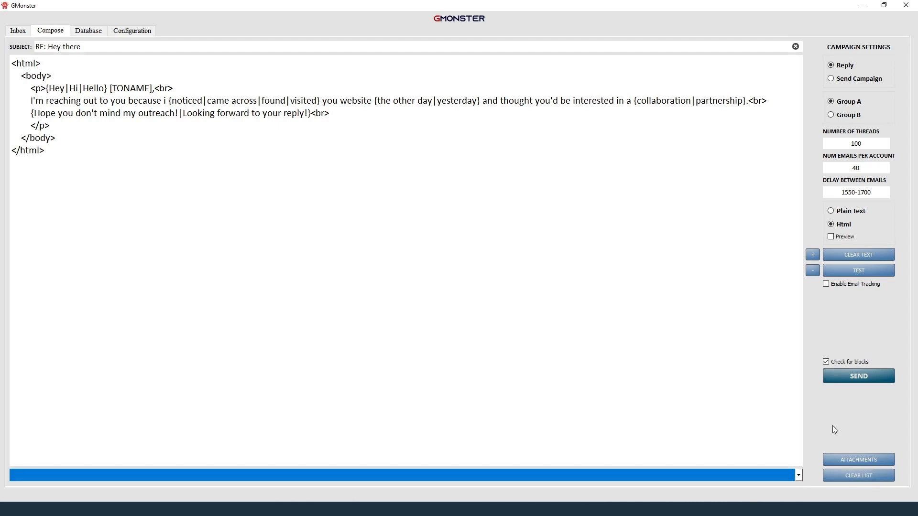
key("ctrl+Tab")
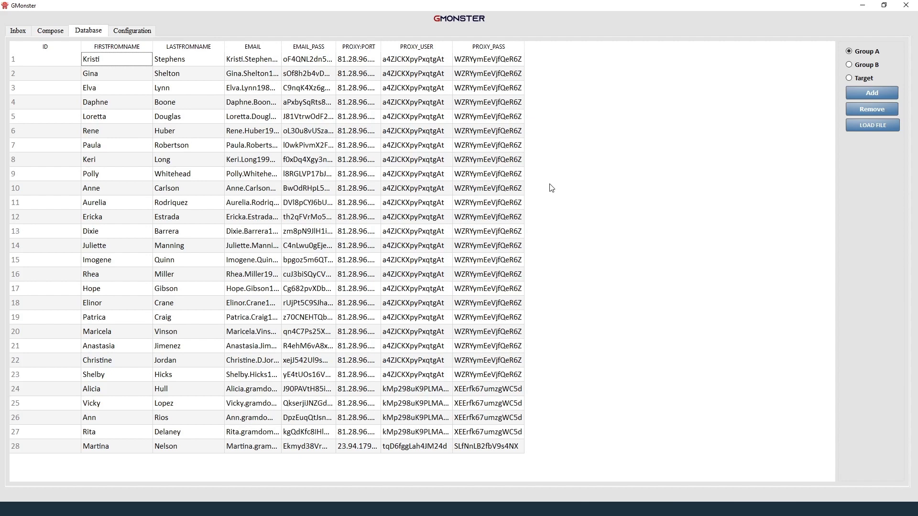
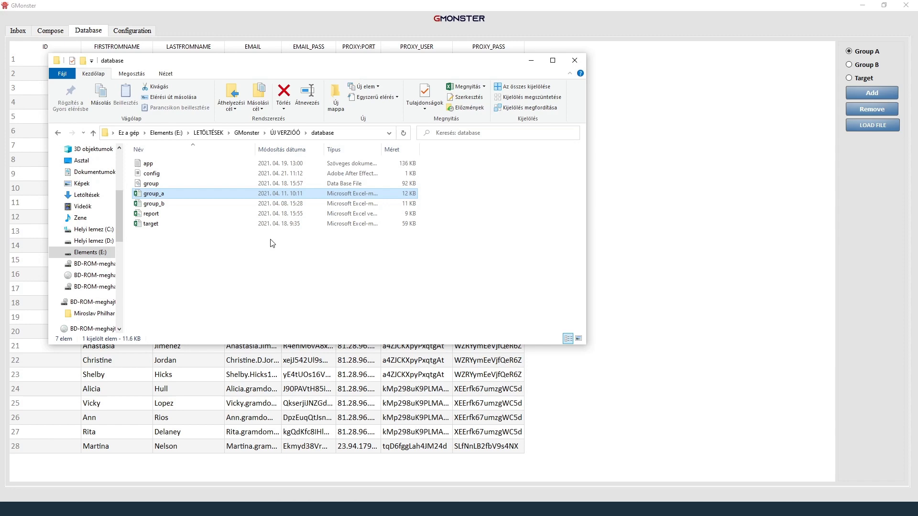
key("alt+Tab")
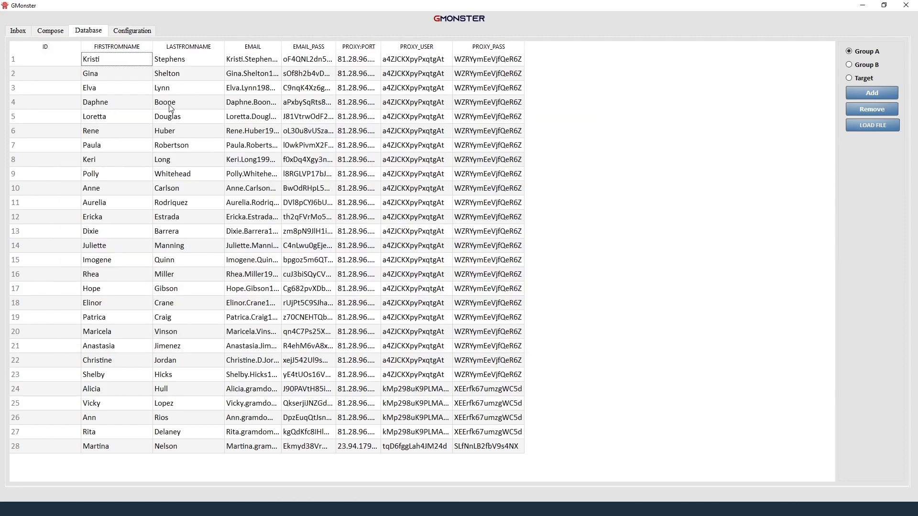